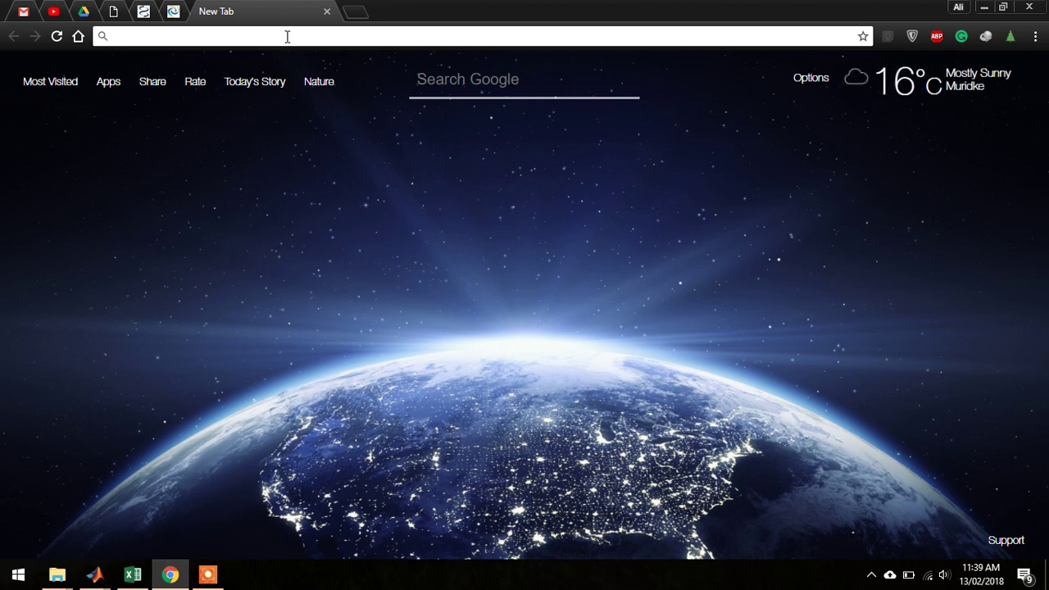
# Search Google for 'ncbi' and open the NCBI home page in a background tab
pyautogui.write('ncbi')
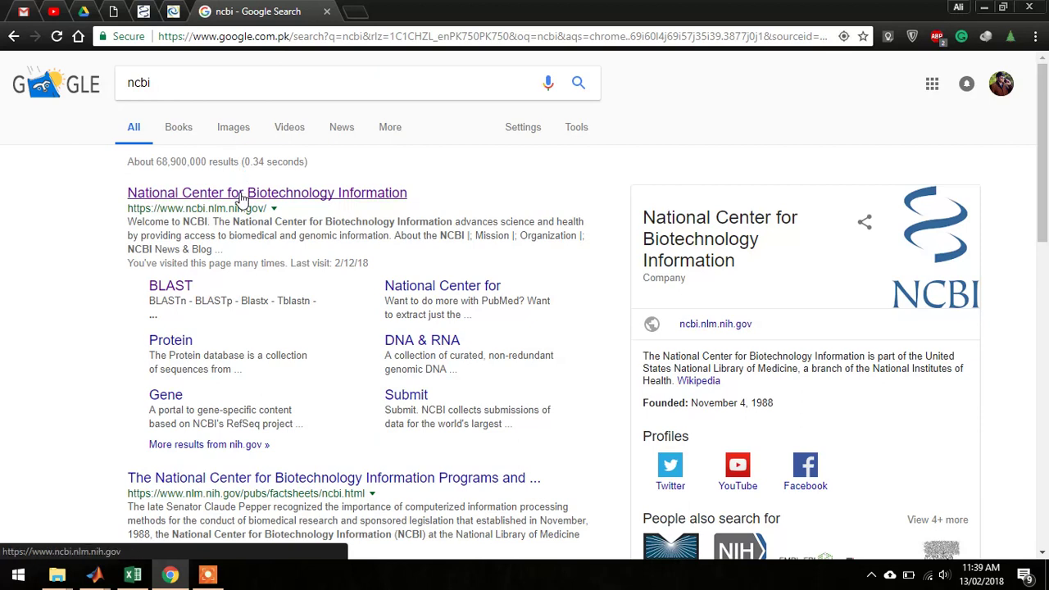
pyautogui.middleClick(242, 197)
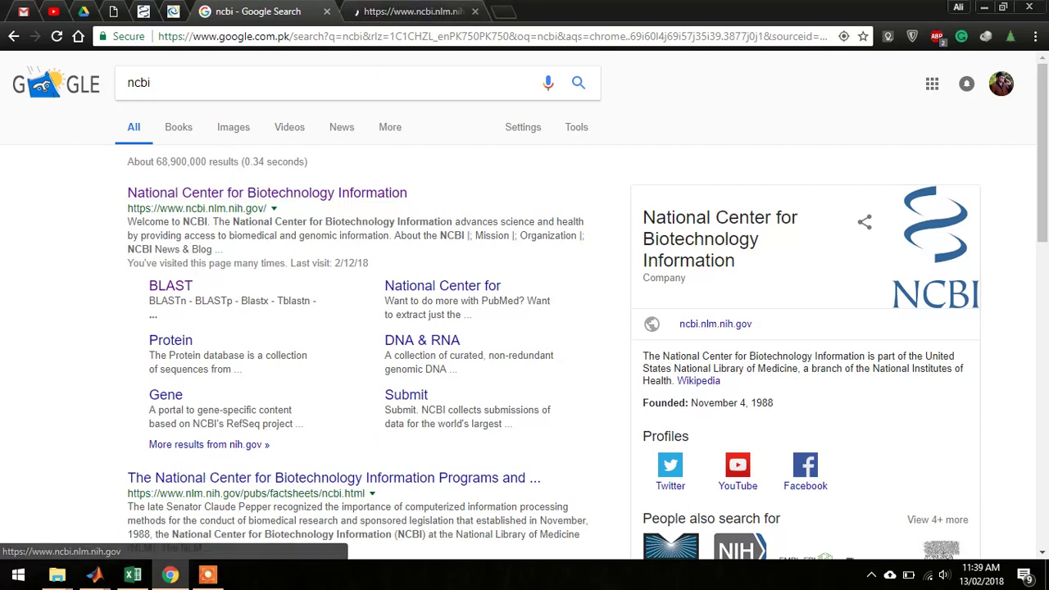
# Close the Google results and go to GEO DataSets via Resources > Genes & Expression
pyautogui.click(326, 12)
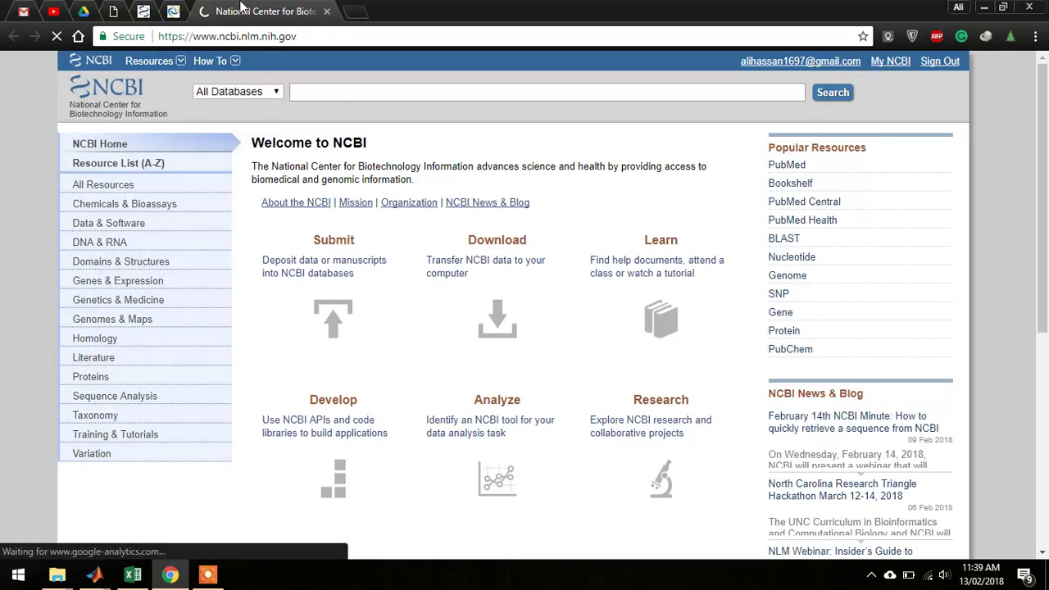
pyautogui.click(152, 61)
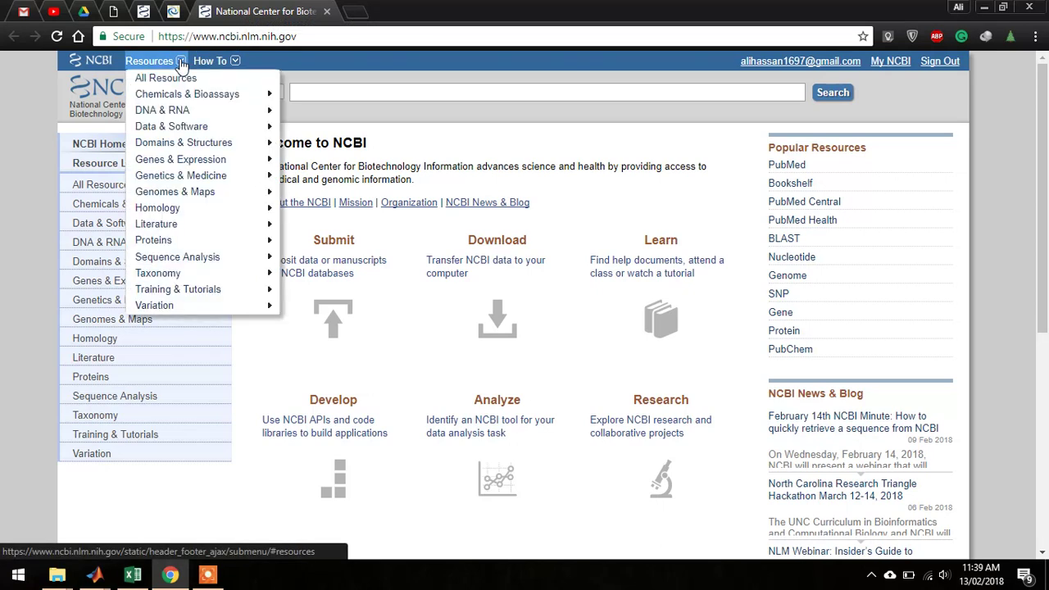
pyautogui.moveTo(206, 162)
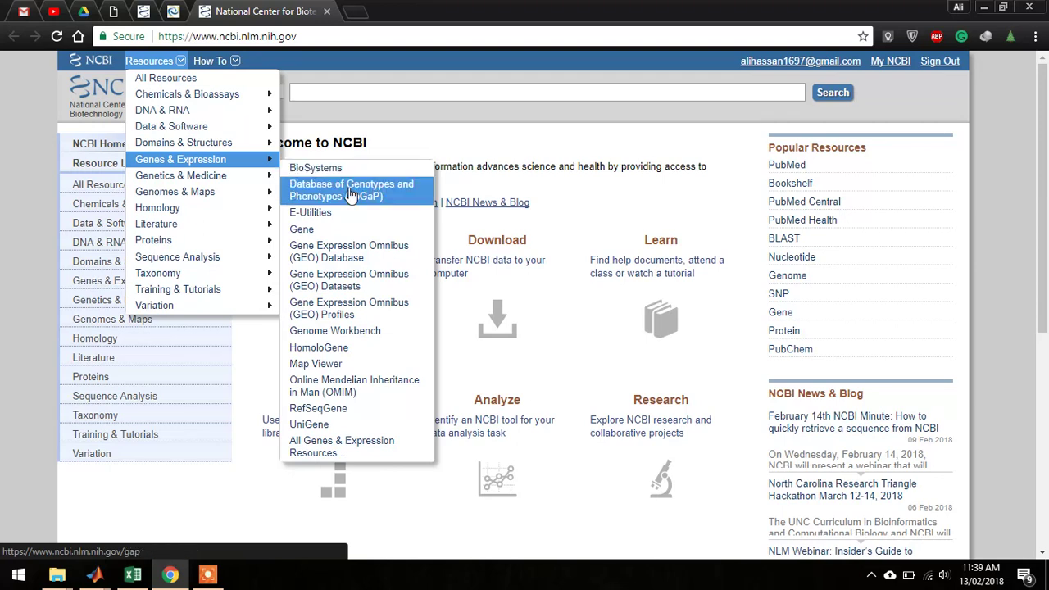
pyautogui.click(377, 284)
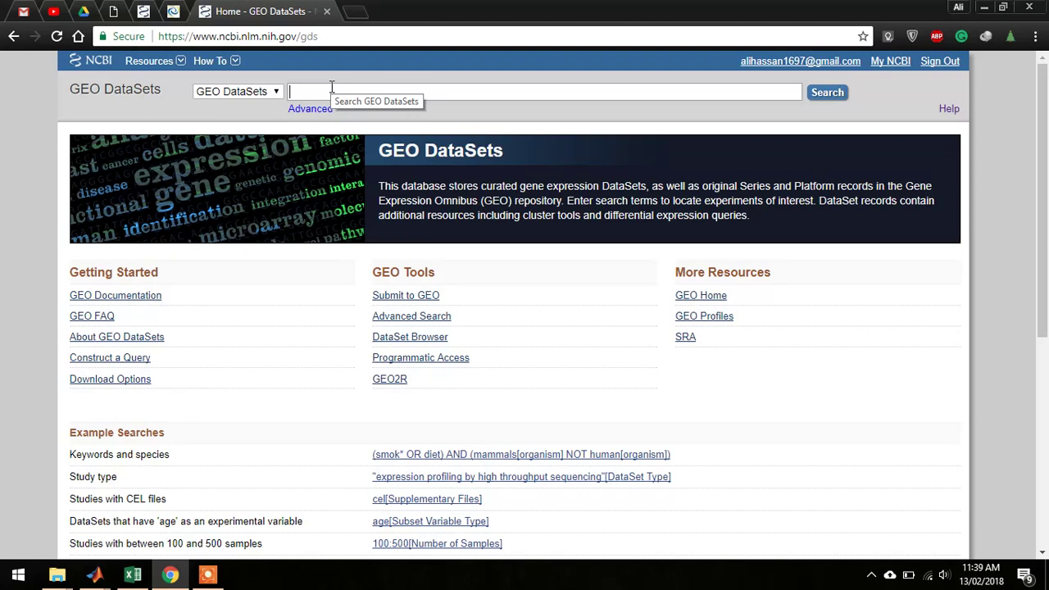
# Search GEO DataSets for 'Brain tumour', corrected from 'brain tumor', returning 24021 items
pyautogui.write('brain tumo')
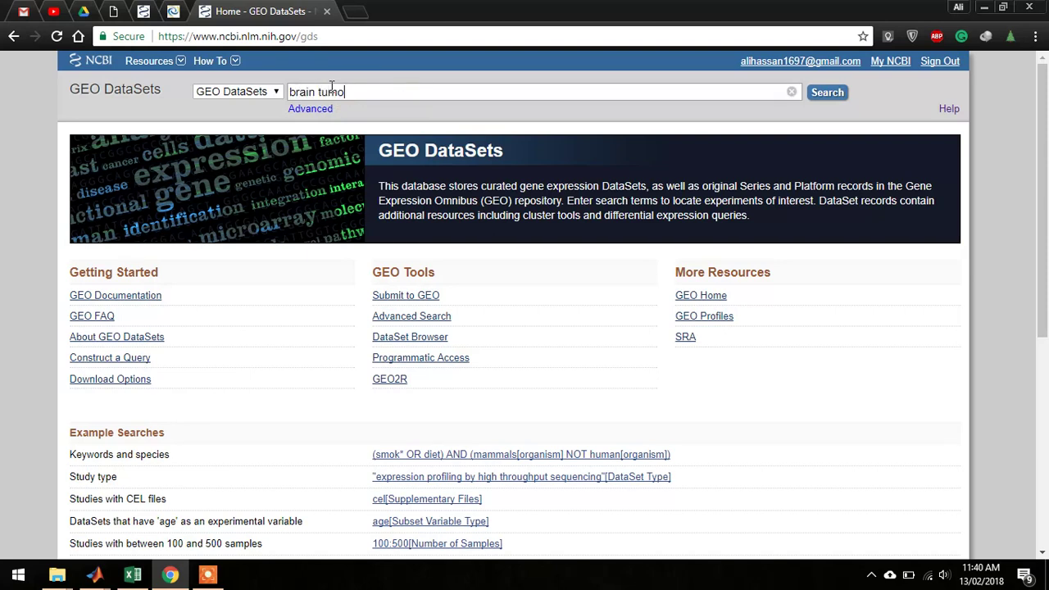
pyautogui.write('r')
pyautogui.hotkey('ctrl', 'a')
pyautogui.write('Brain tumour')
pyautogui.press('Return')
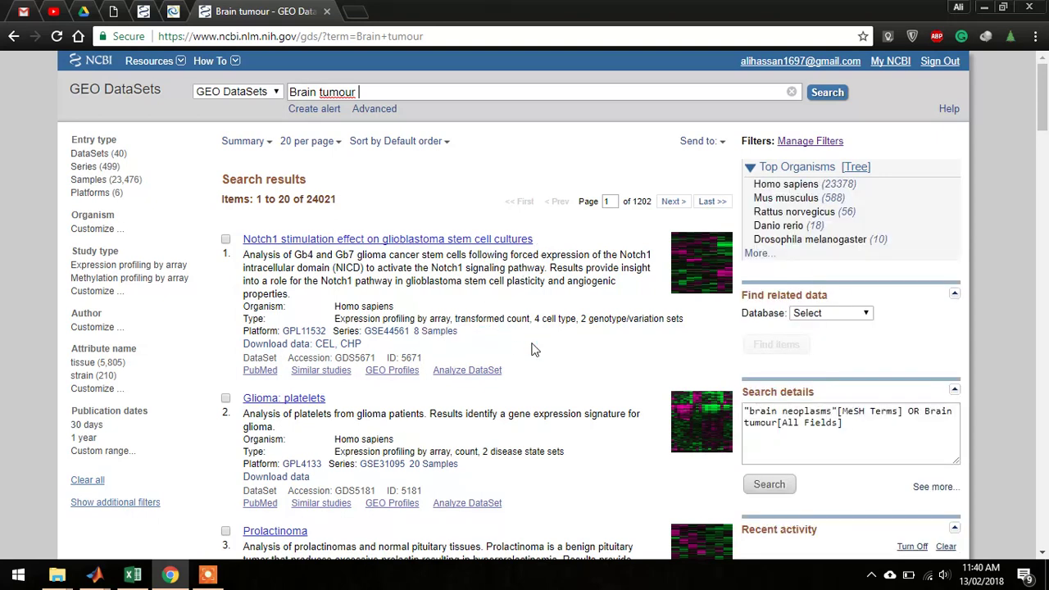
# Scroll the results to the PDGFRA-driven pediatric glioblastoma dataset (GPL11180, GSE46190)
pyautogui.scroll(-1, 531, 350)
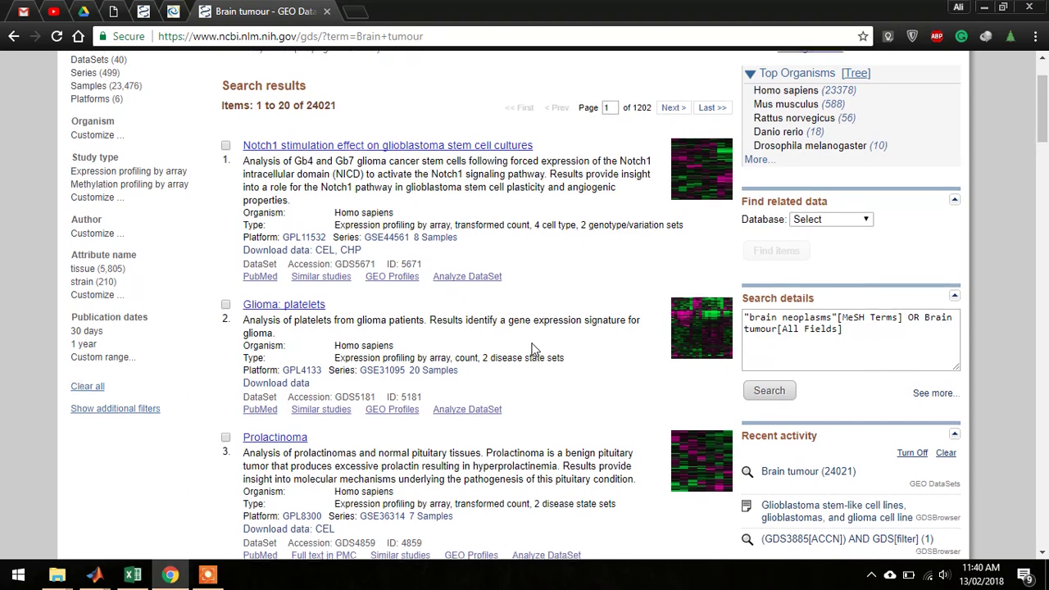
pyautogui.scroll(-1, 531, 350)
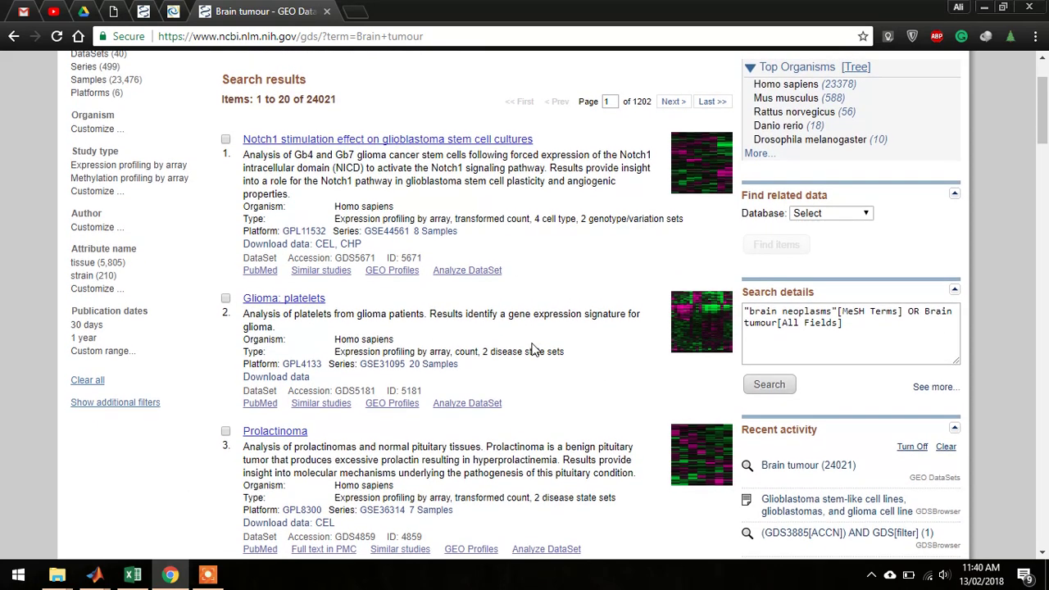
pyautogui.scroll(-1, 530, 350)
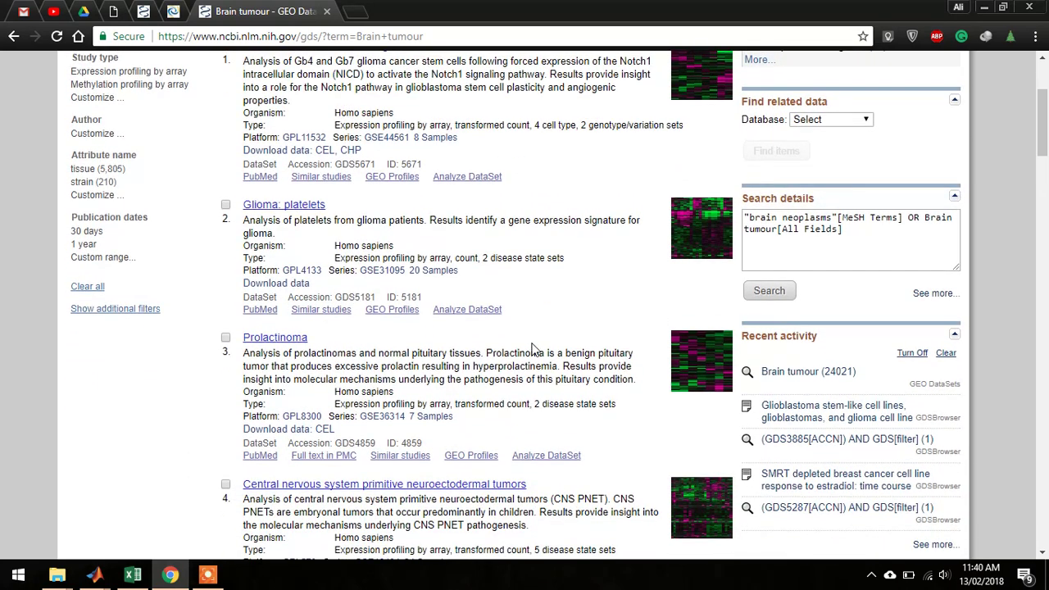
pyautogui.scroll(1, 531, 350)
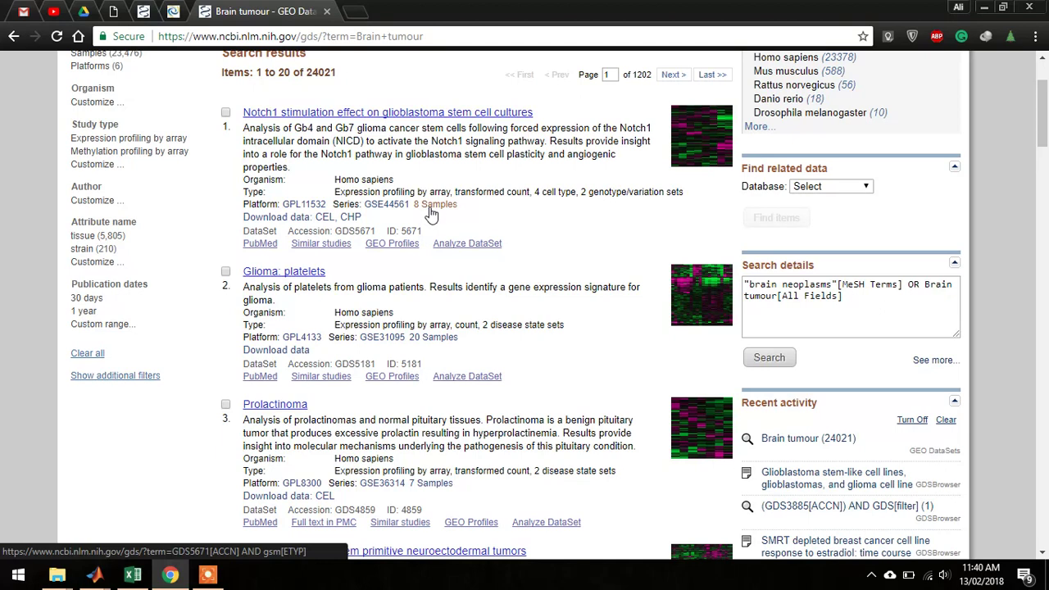
pyautogui.scroll(-3, 492, 463)
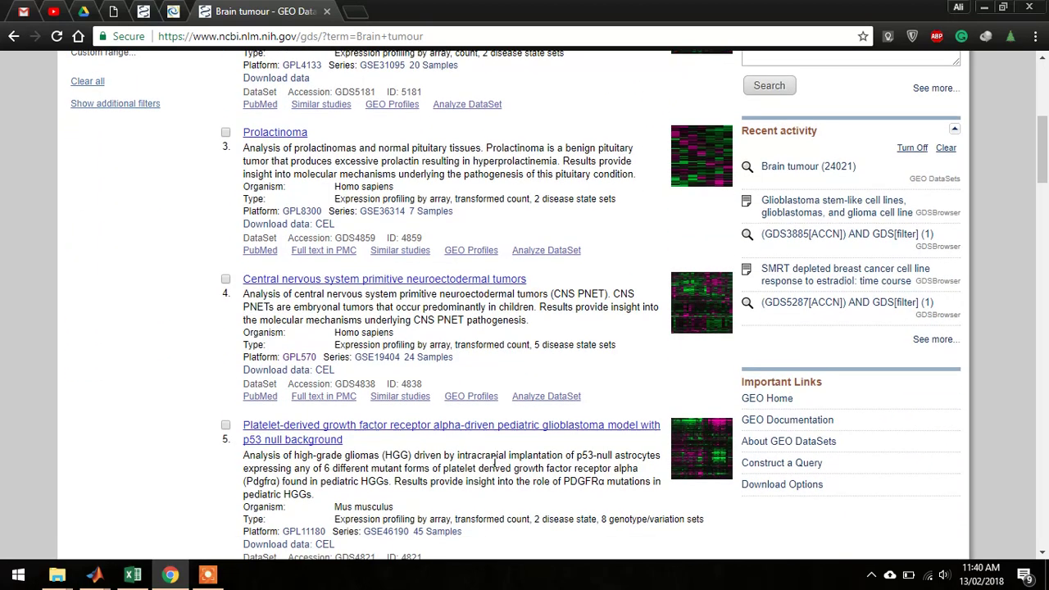
pyautogui.scroll(-1, 494, 466)
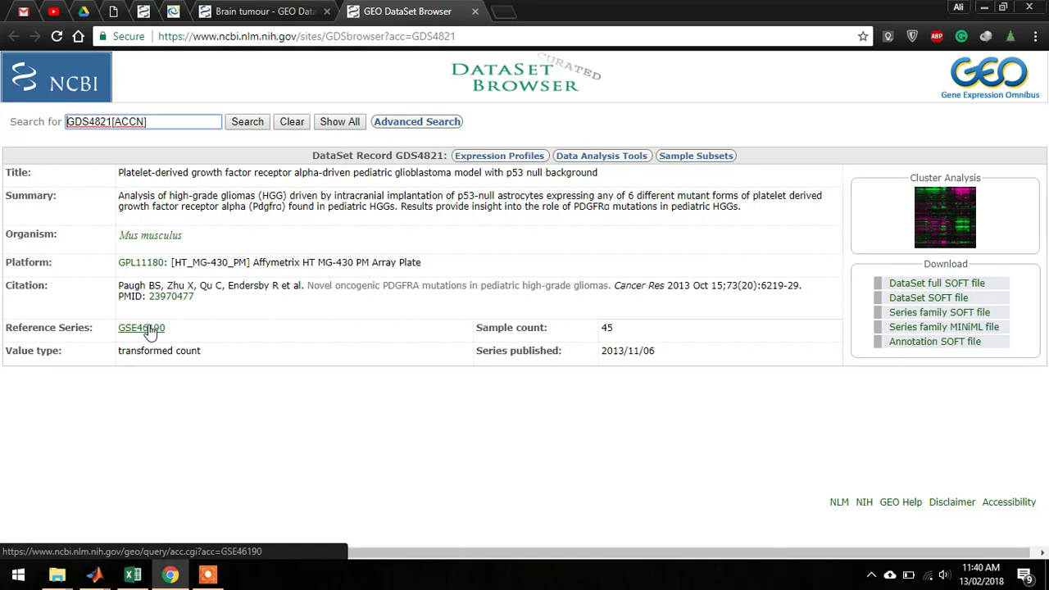
# From the GDS4821 record, open platform GPL11180 in a new tab
pyautogui.click(136, 263)
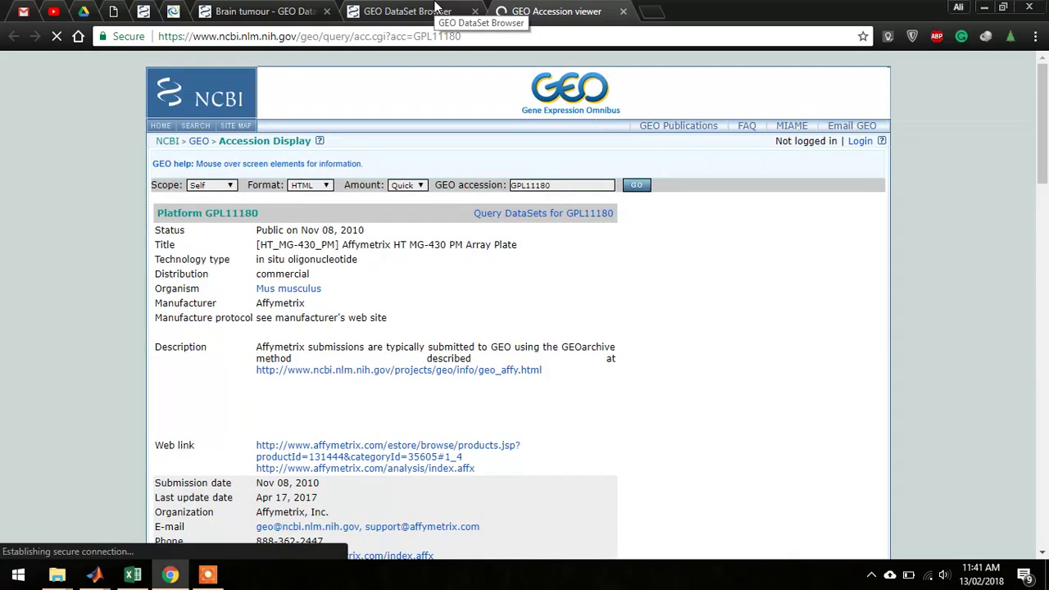
# Download the full 45141-row GPL11180 platform table from the page bottom
pyautogui.scroll(-15, 631, 304)
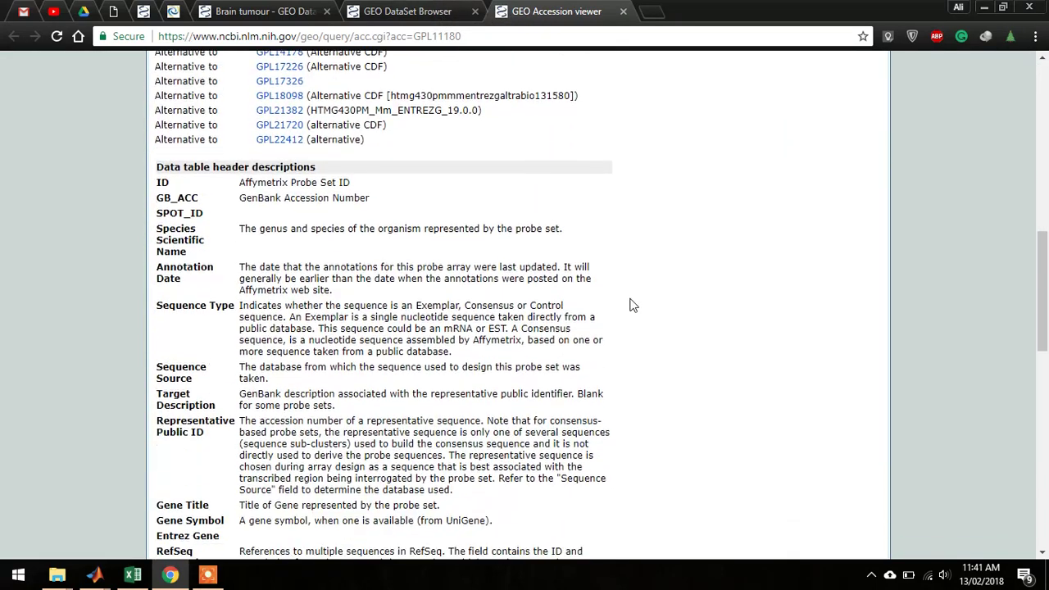
pyautogui.scroll(-3, 631, 305)
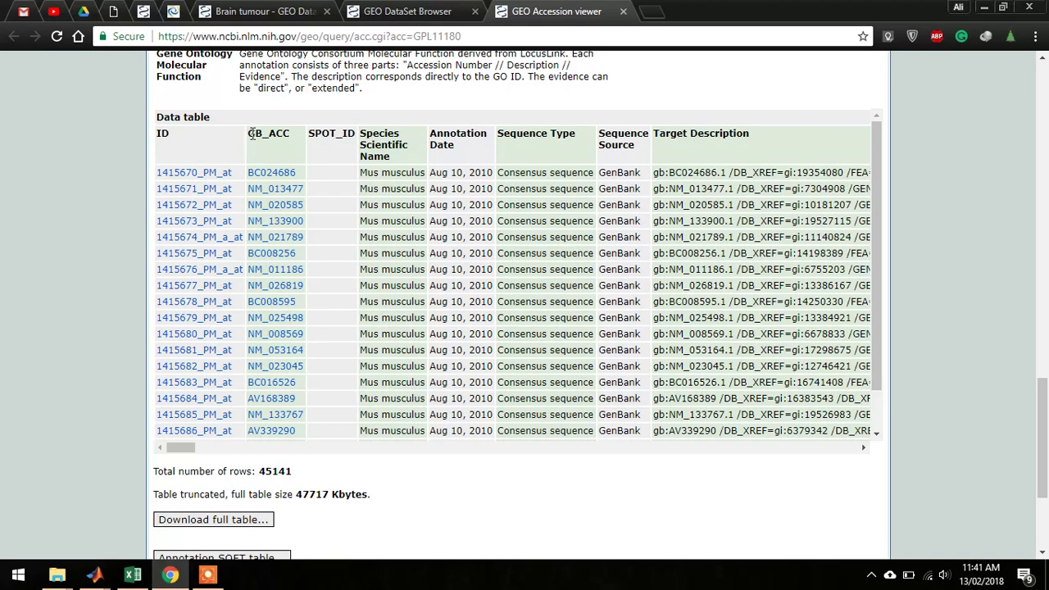
pyautogui.moveTo(181, 446); pyautogui.dragTo(283, 439)
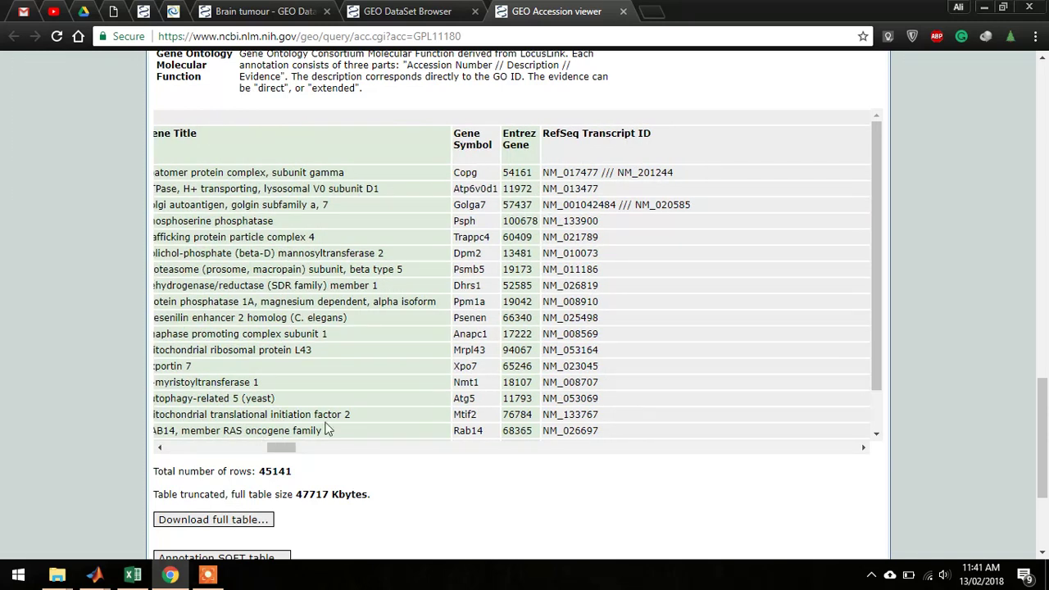
pyautogui.click(240, 522)
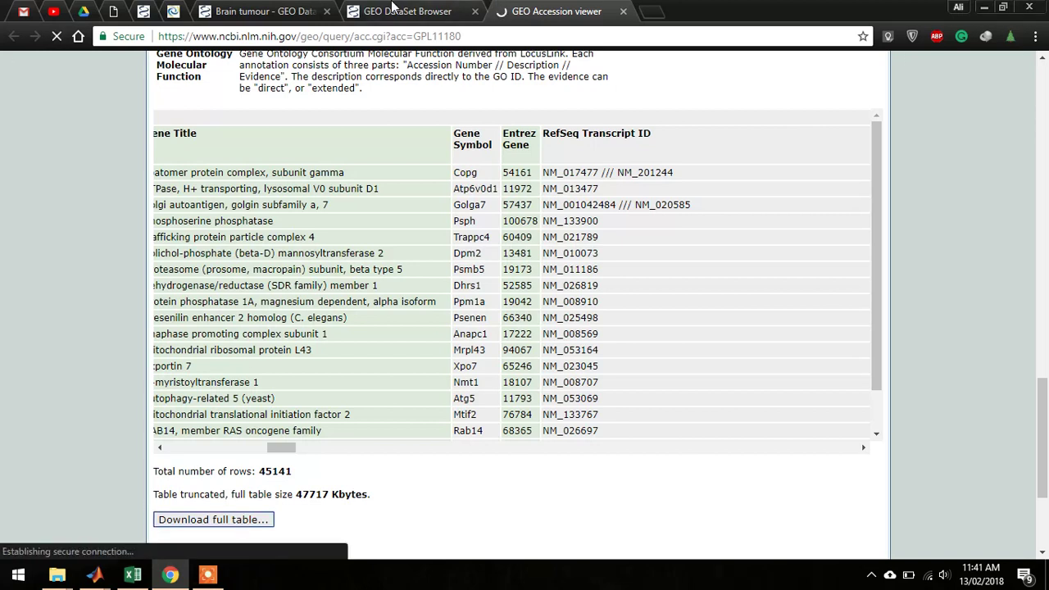
# Return to the DataSet Browser and locate the GSE46190 series download files
pyautogui.click(391, 9)
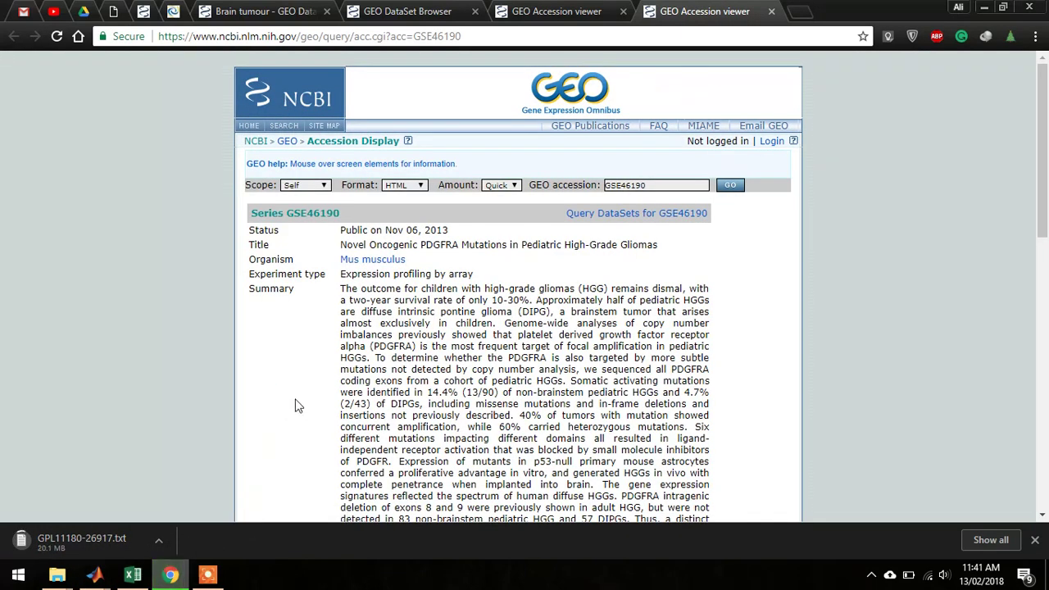
pyautogui.scroll(-1, 293, 385)
pyautogui.scroll(-7, 293, 382)
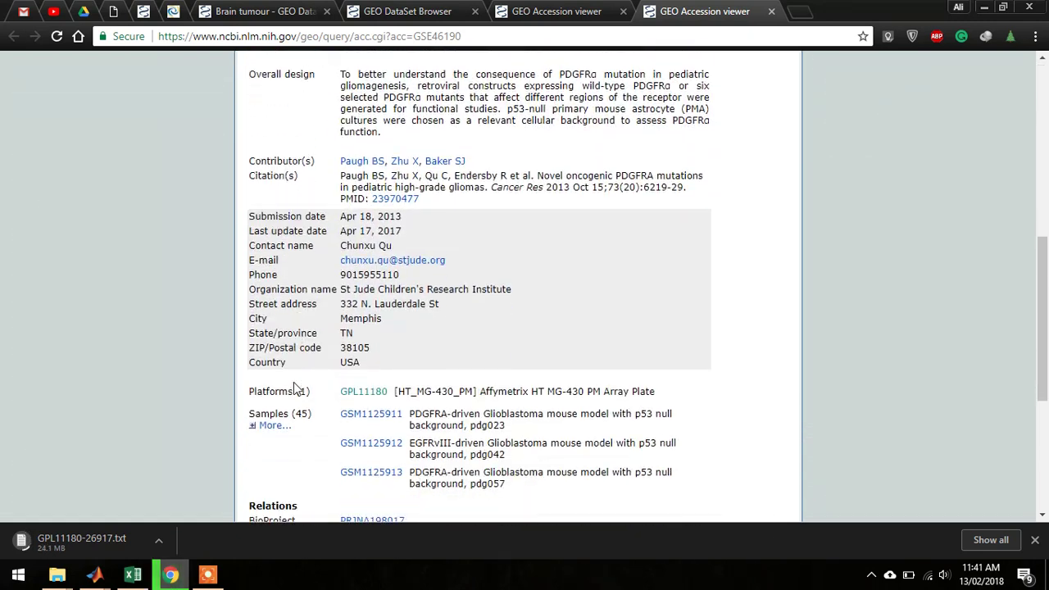
pyautogui.scroll(-3, 294, 382)
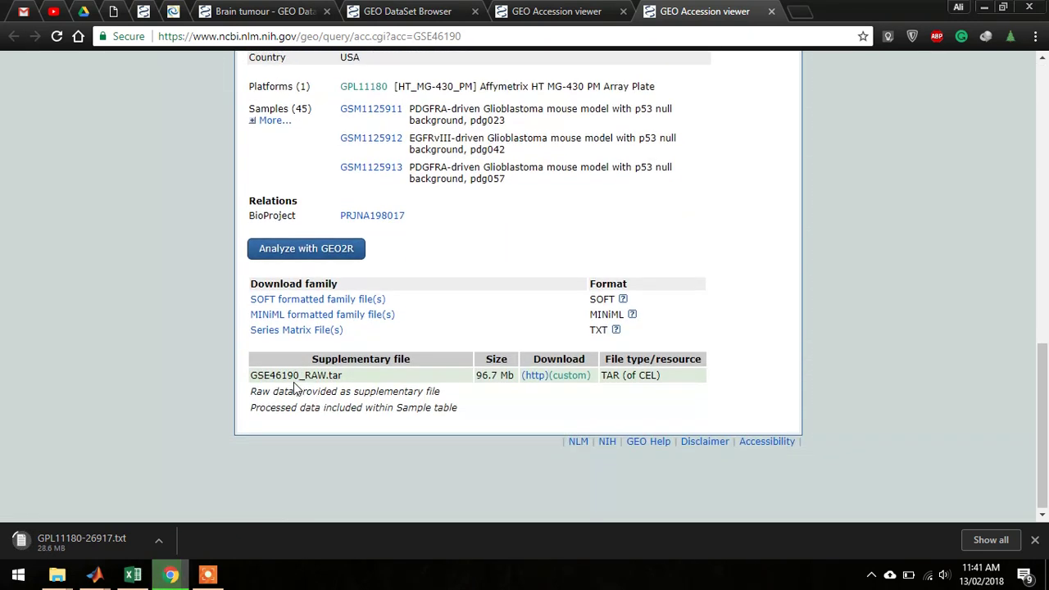
pyautogui.scroll(3, 293, 382)
pyautogui.scroll(10, 293, 382)
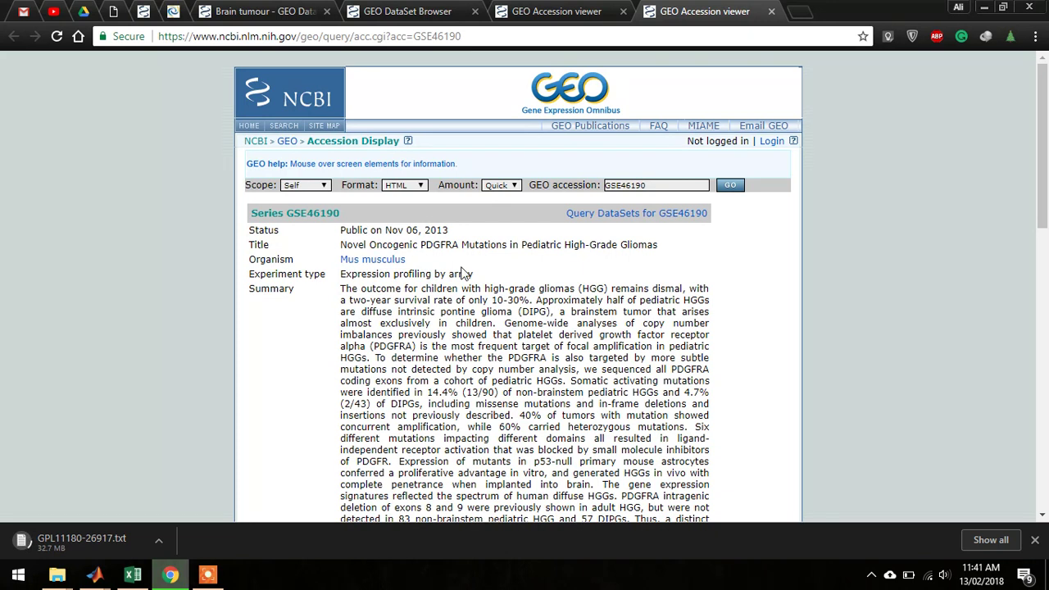
pyautogui.scroll(-2, 568, 301)
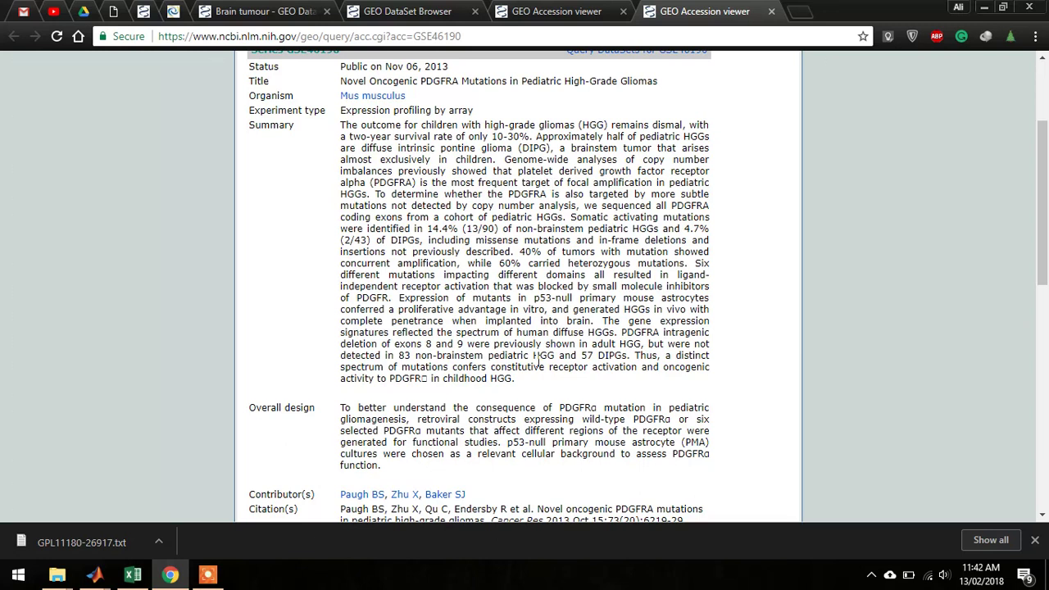
pyautogui.scroll(-5, 536, 361)
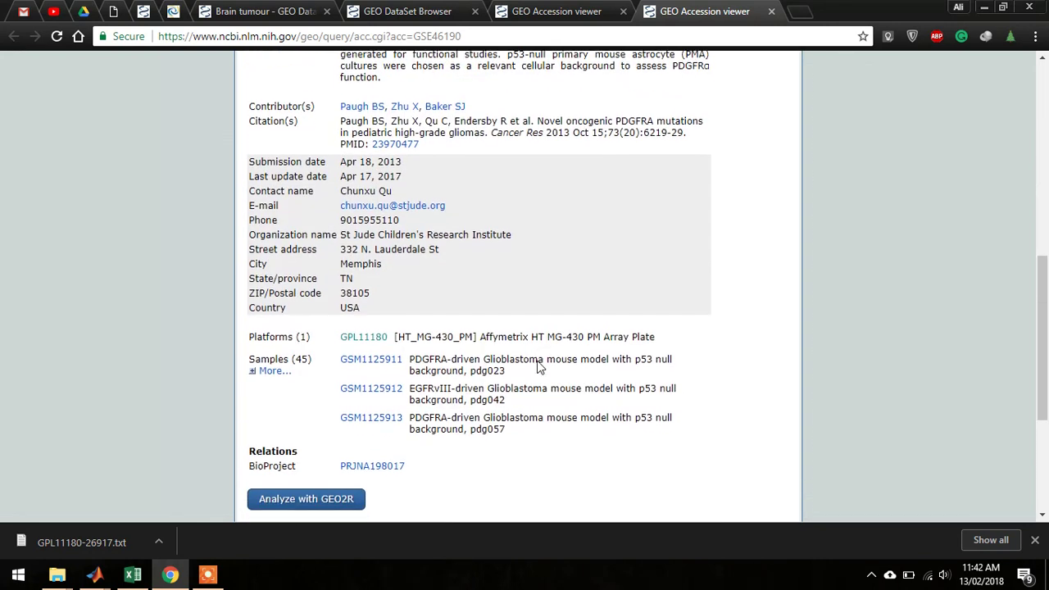
pyautogui.scroll(-3, 539, 366)
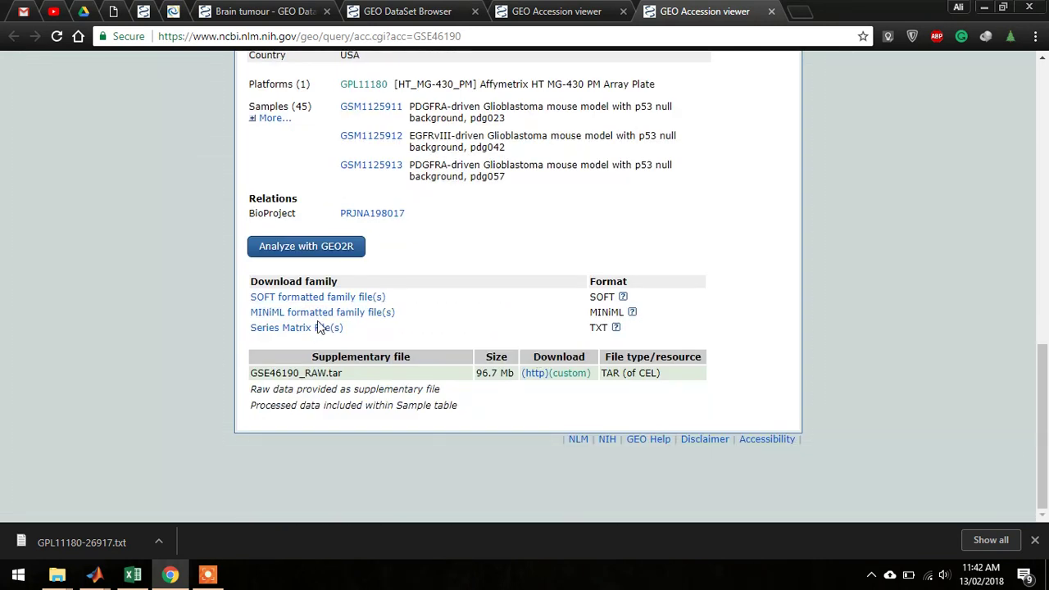
# Open the GSE46190 series matrix folder and request GSE46190_series_matrix.txt.gz for download
pyautogui.middleClick(301, 330)
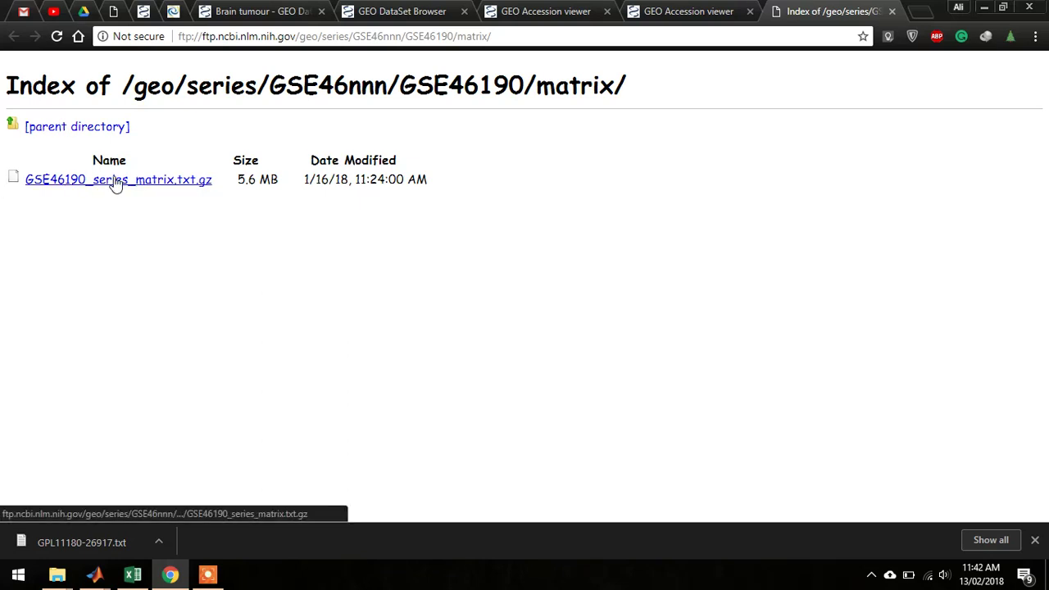
pyautogui.middleClick(115, 182)
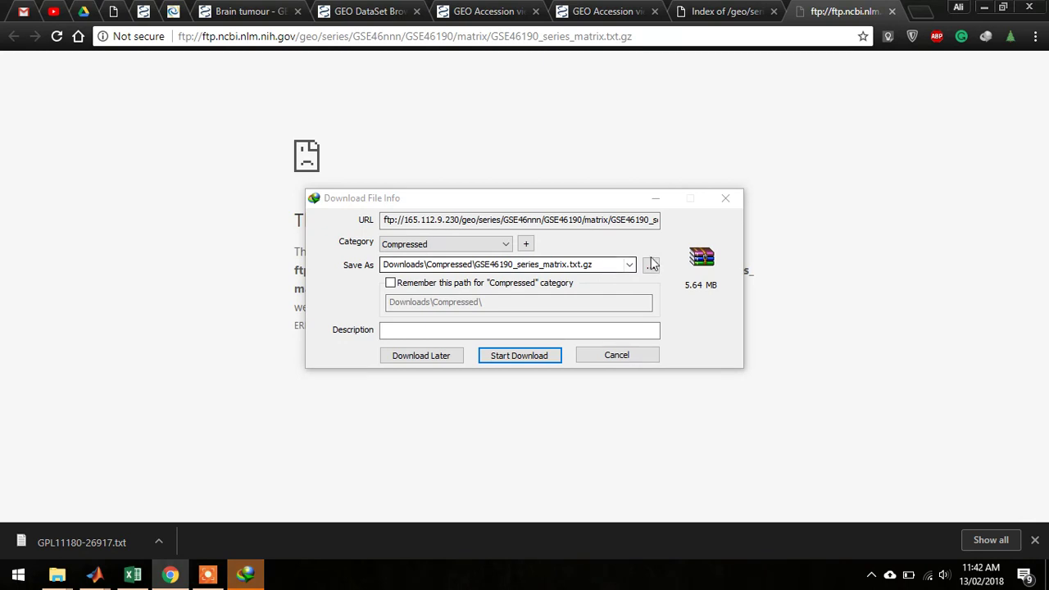
# Save GSE46190_series_matrix.txt.gz (5.64 MB), show GPL11180 in its folder, then pick an app for the archive
pyautogui.click(529, 358)
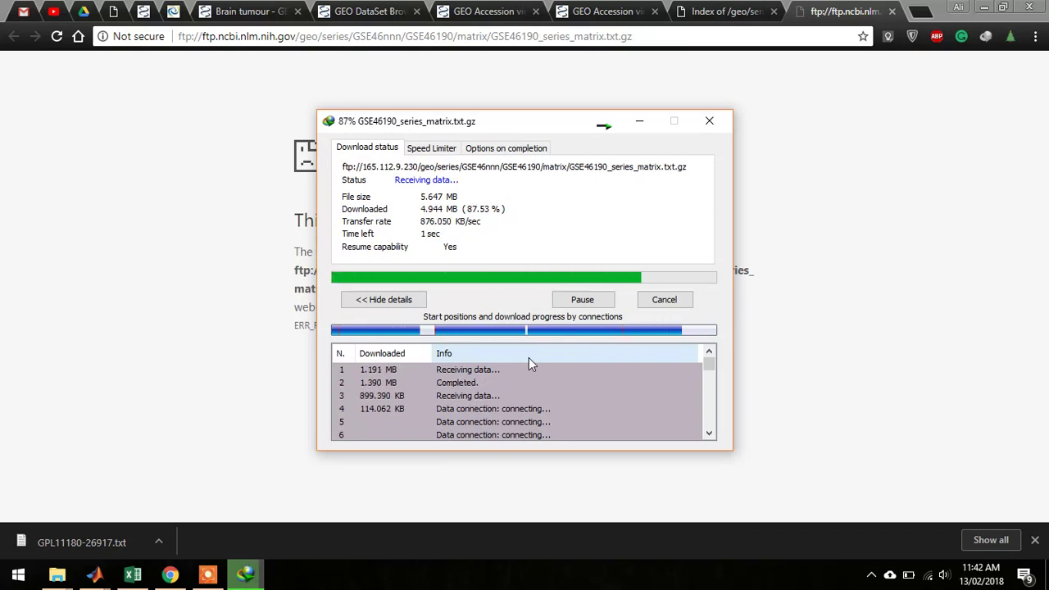
pyautogui.click(158, 542)
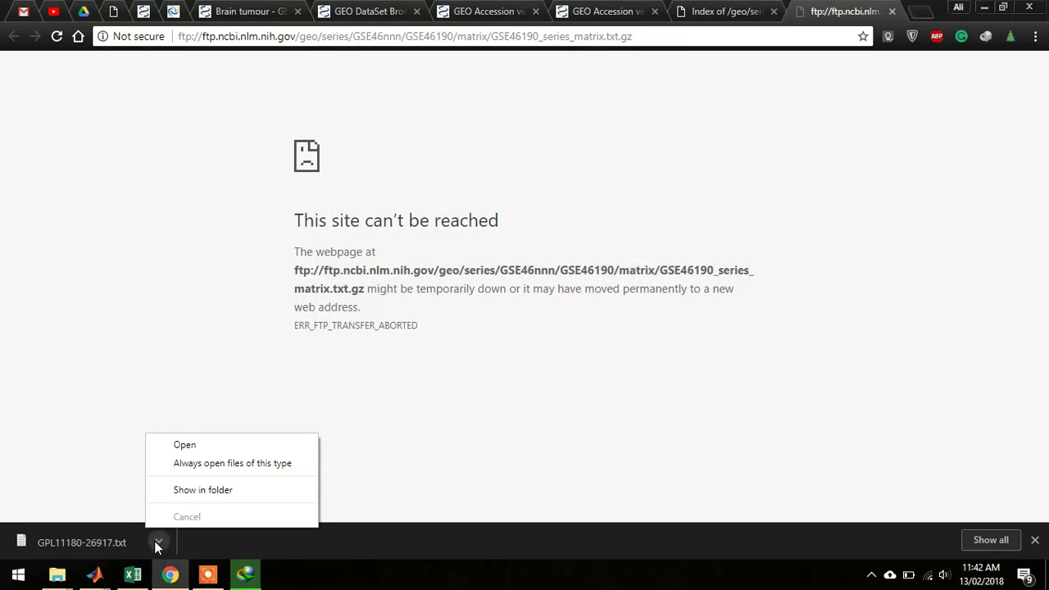
pyautogui.click(193, 490)
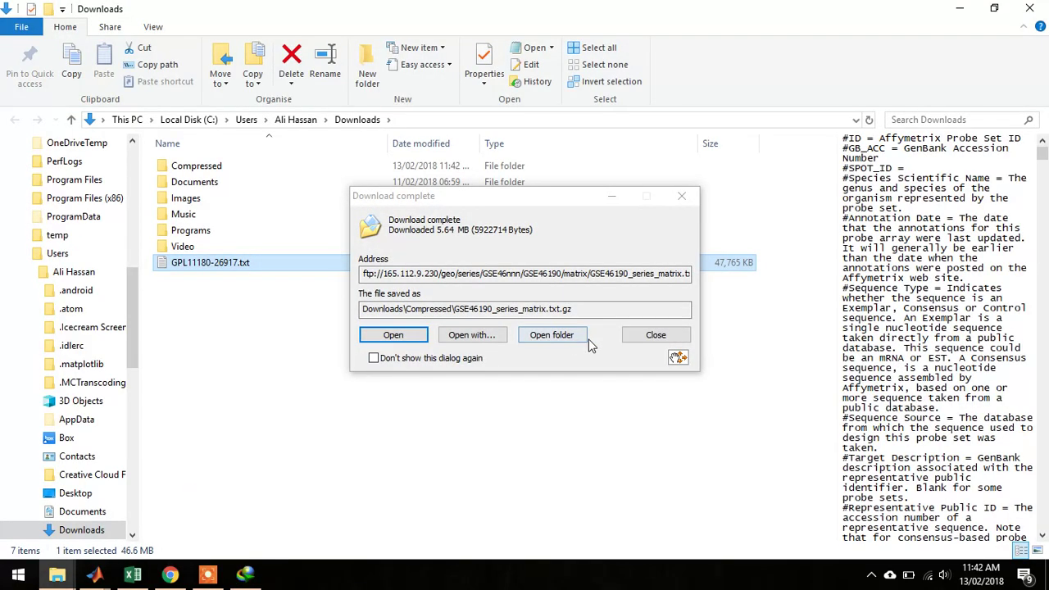
pyautogui.click(480, 336)
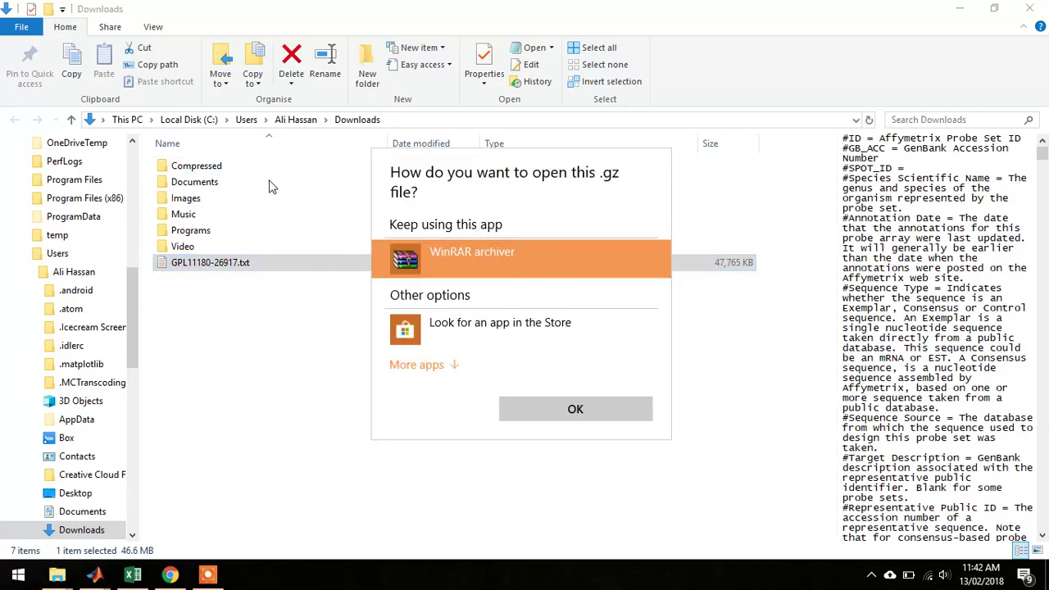
# Open the archive in WinRAR and extract GSE46190_series_matrix.txt into Downloads
pyautogui.click(550, 400)
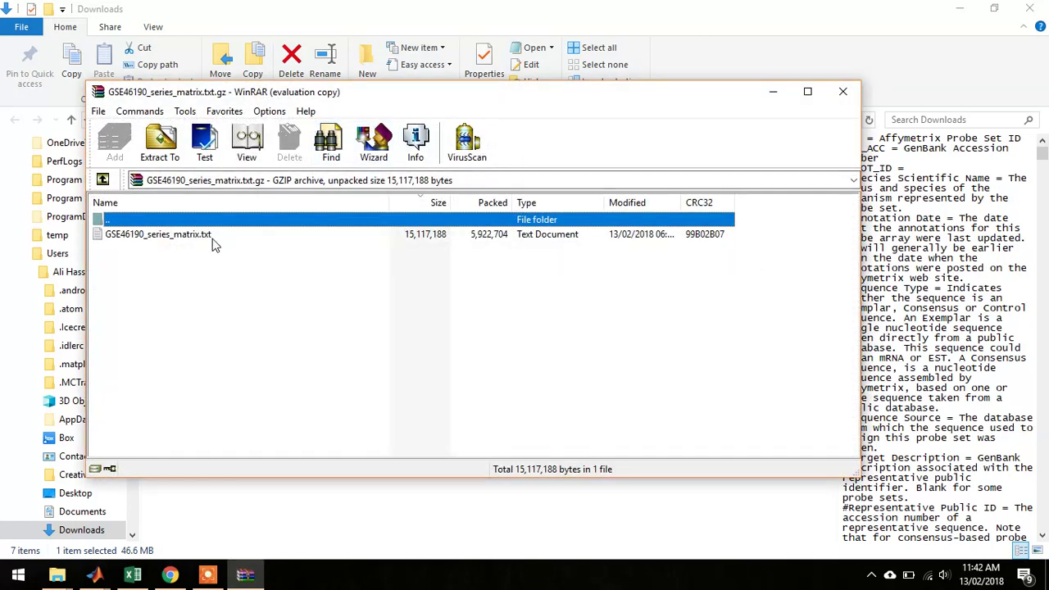
pyautogui.click(550, 290)
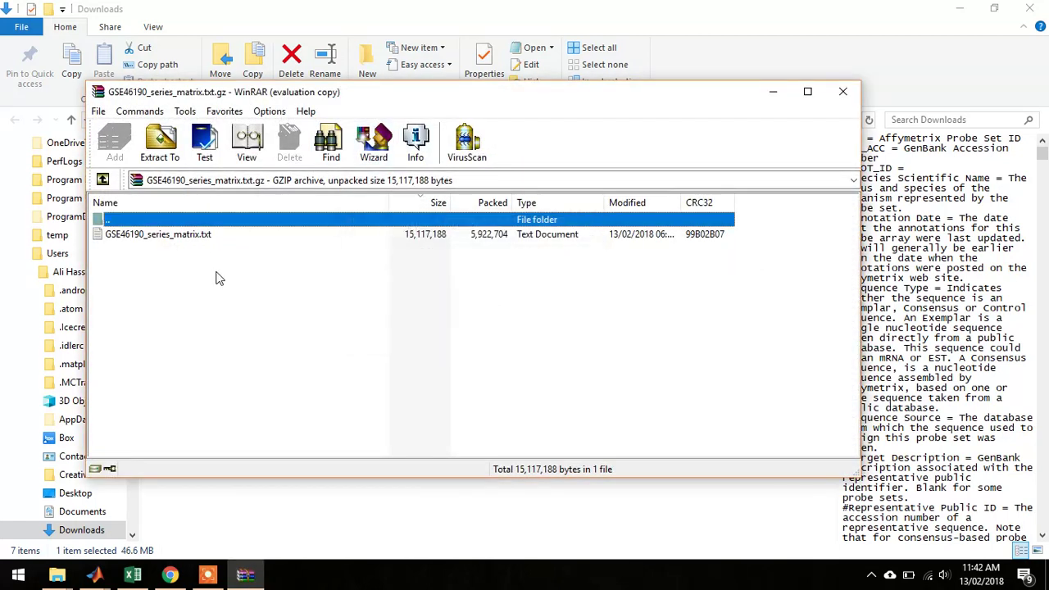
pyautogui.moveTo(150, 240); pyautogui.dragTo(390, 503)
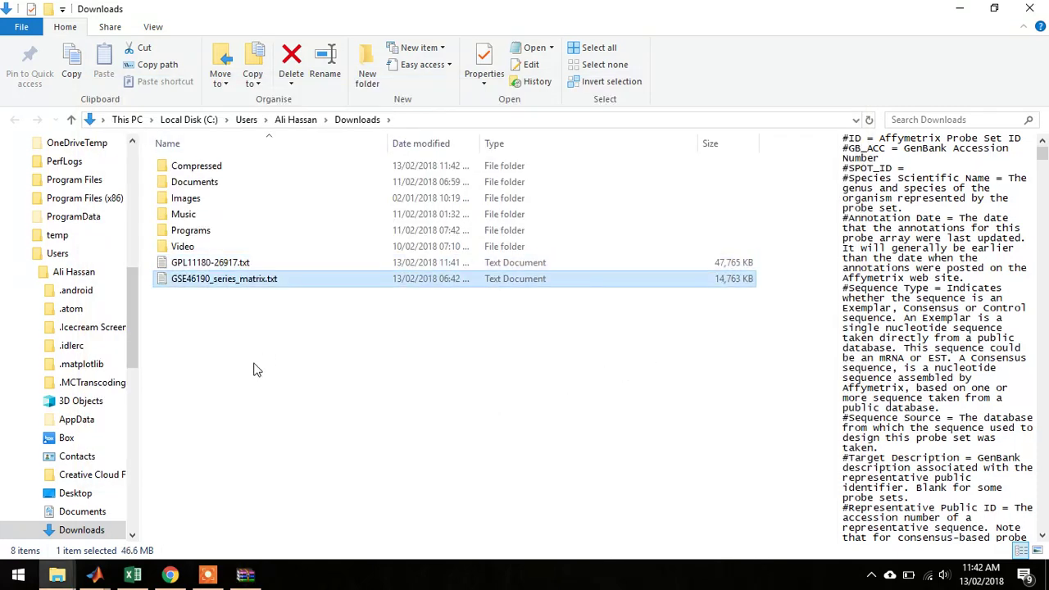
pyautogui.press('Up')
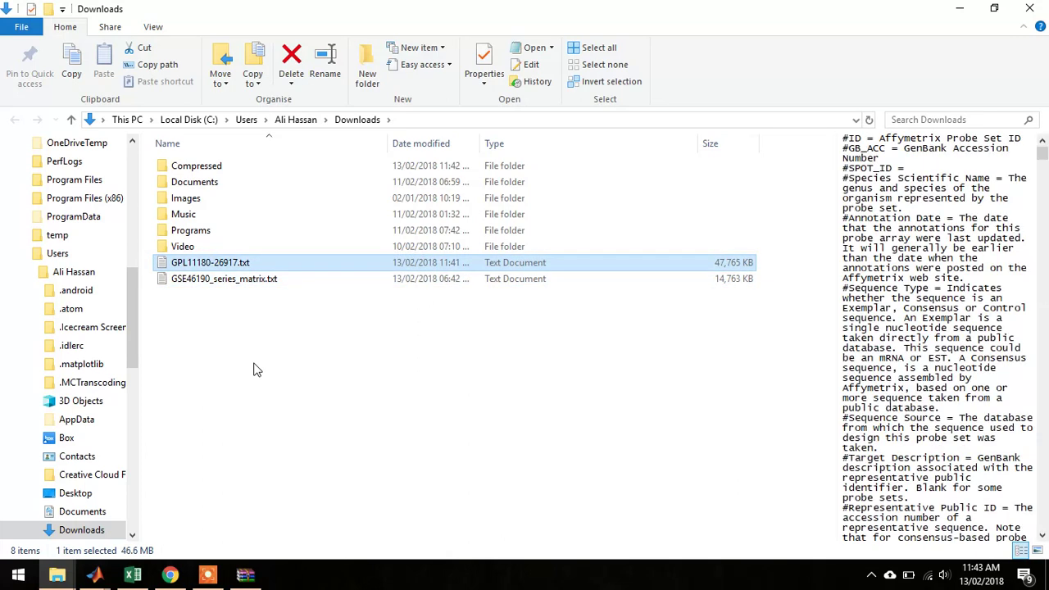